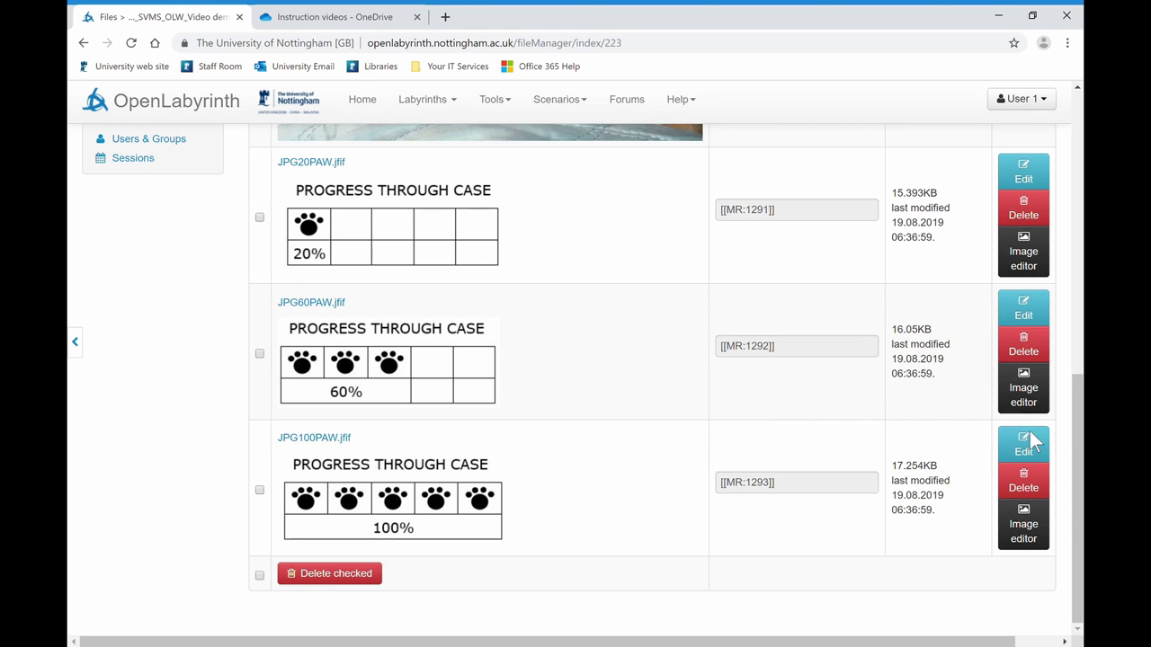
pyautogui.moveTo(1078, 492); pyautogui.dragTo(1082, 258)
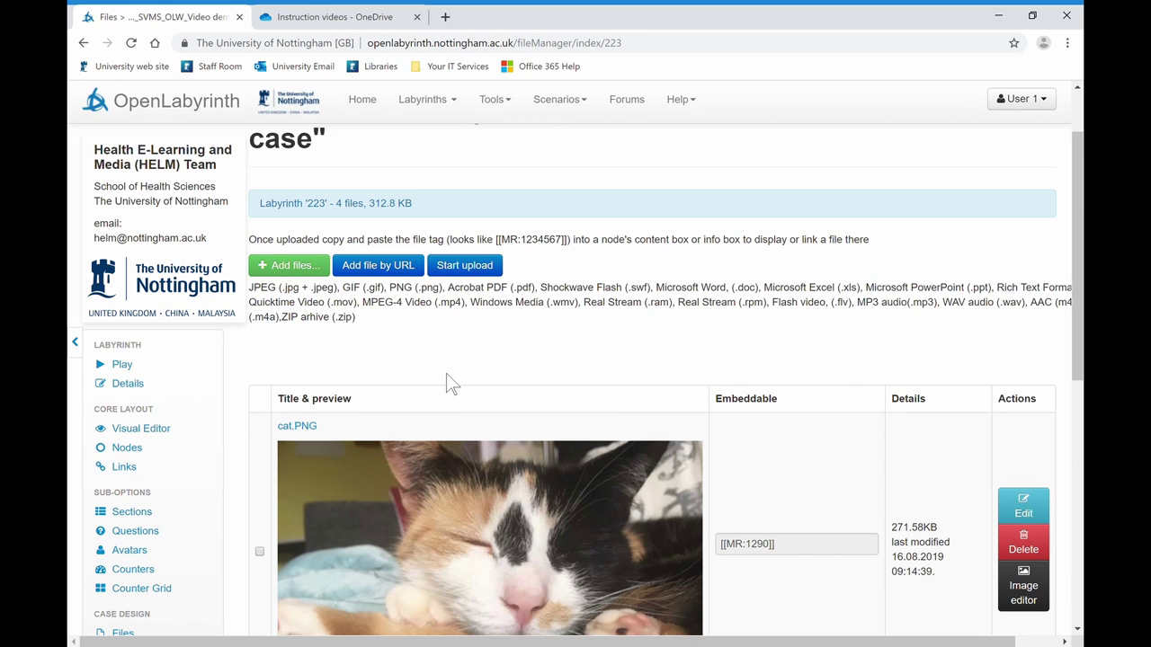
pyautogui.moveTo(1079, 241); pyautogui.dragTo(1082, 493)
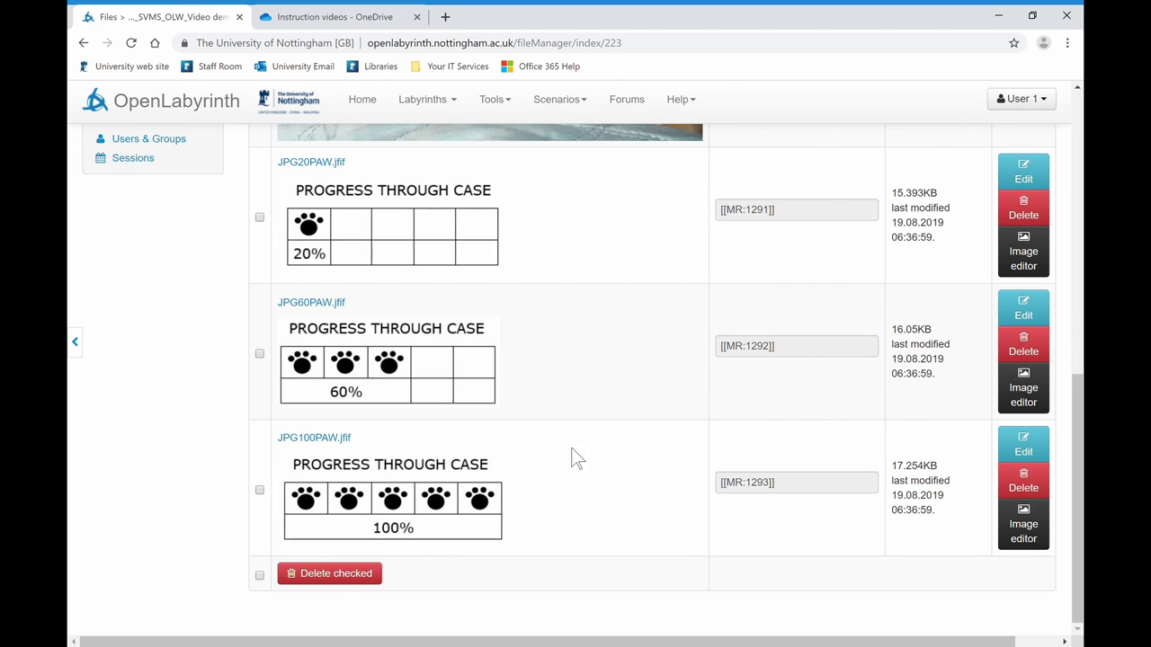
pyautogui.moveTo(1080, 452); pyautogui.dragTo(1080, 406)
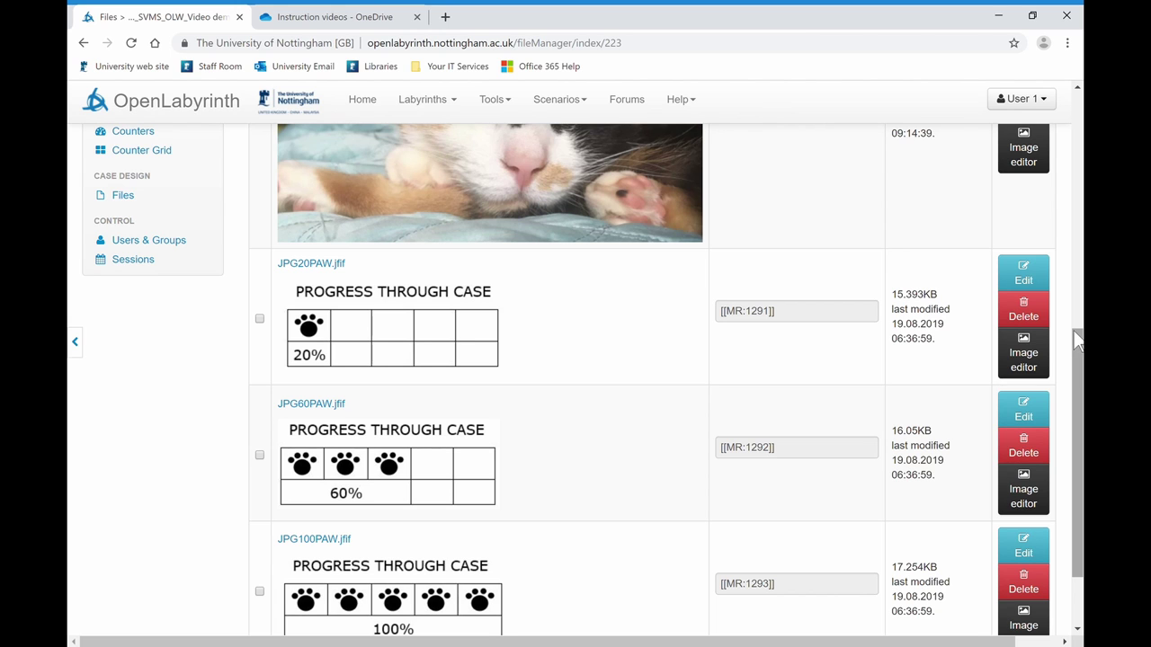
pyautogui.scroll(2, 1078, 342)
pyautogui.scroll(1, 1078, 342)
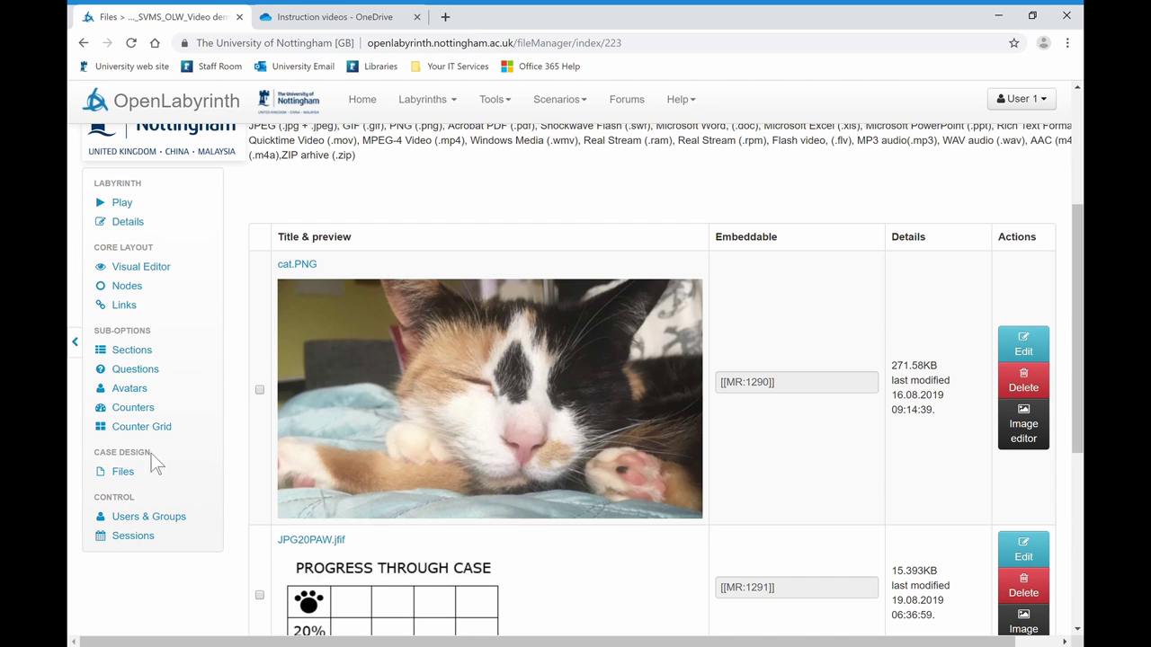
pyautogui.click(154, 412)
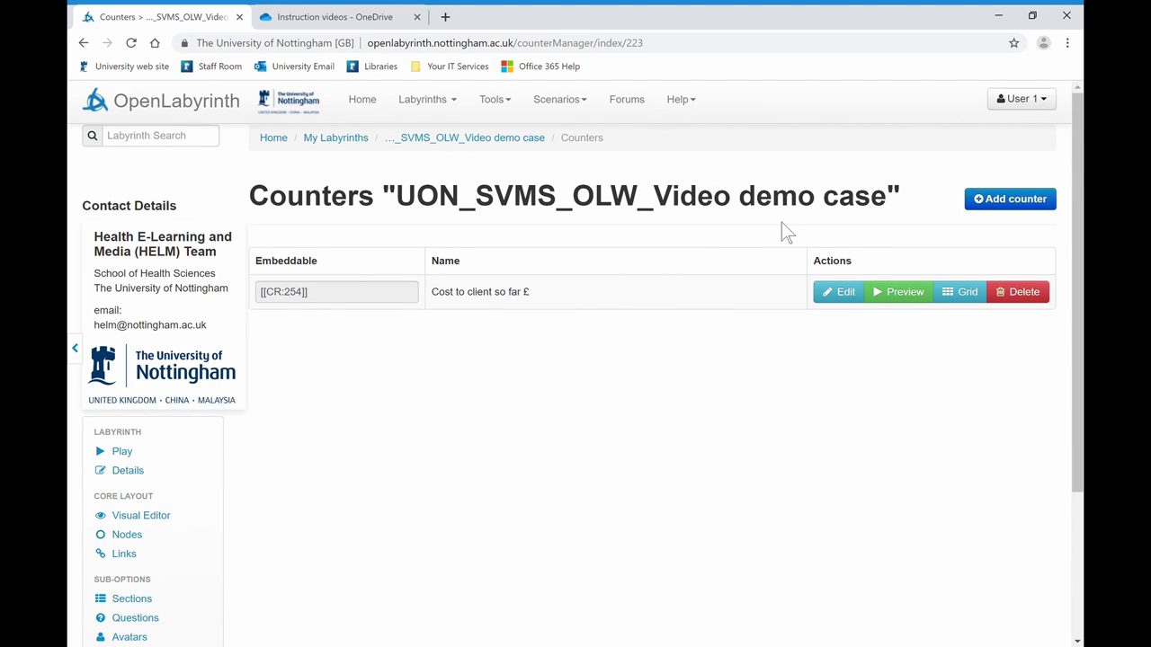
# Add a counter named 20% with the JPG20PAW.jfif counter image
pyautogui.click(1019, 207)
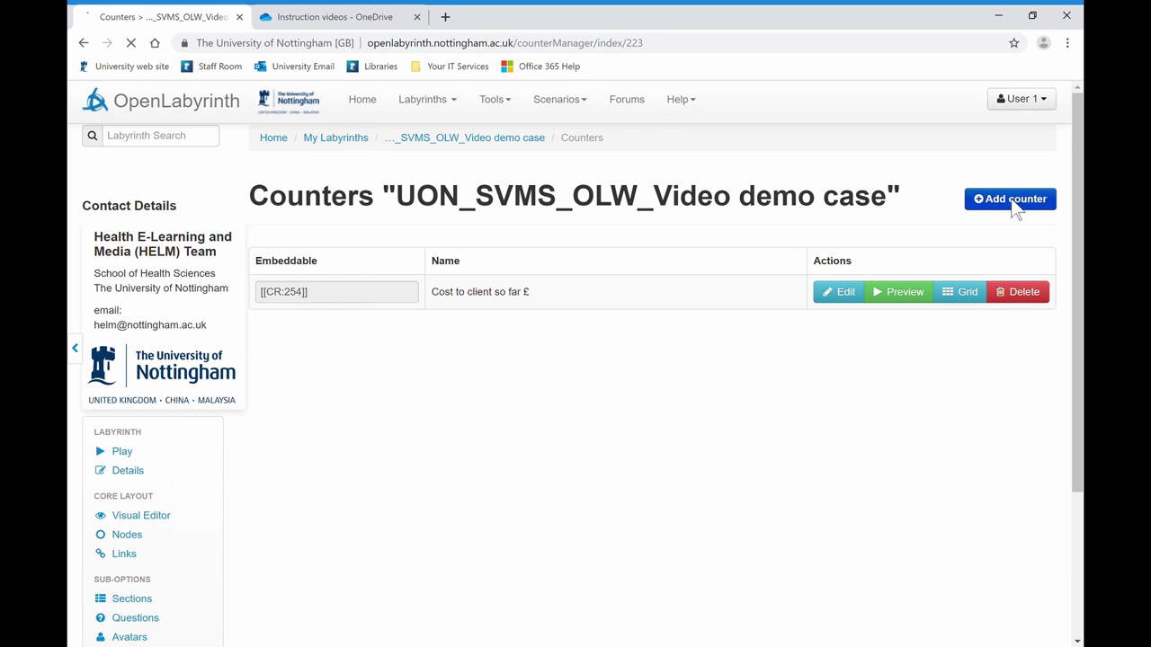
pyautogui.click(514, 311)
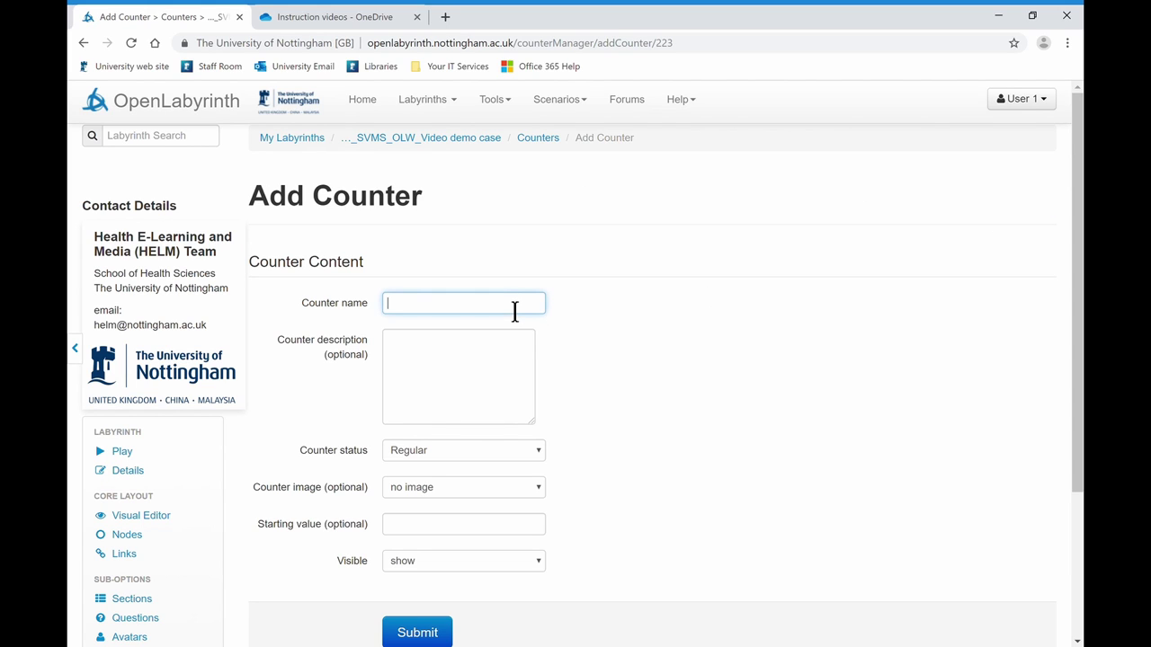
pyautogui.write('20%')
pyautogui.click(434, 494)
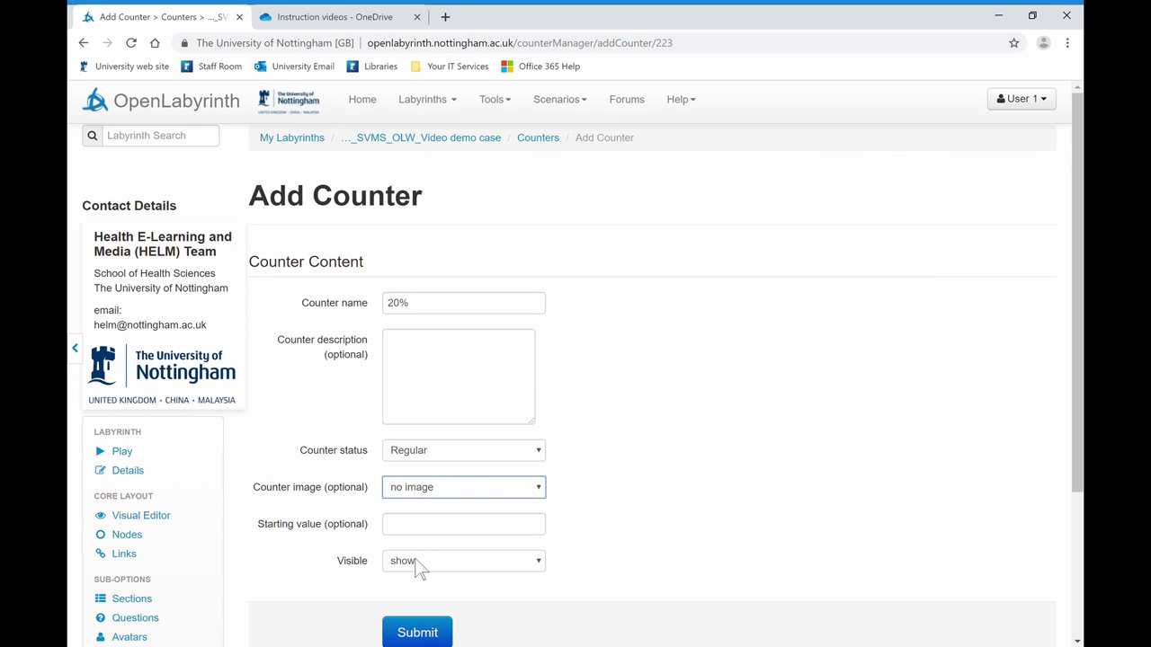
pyautogui.press('Down')
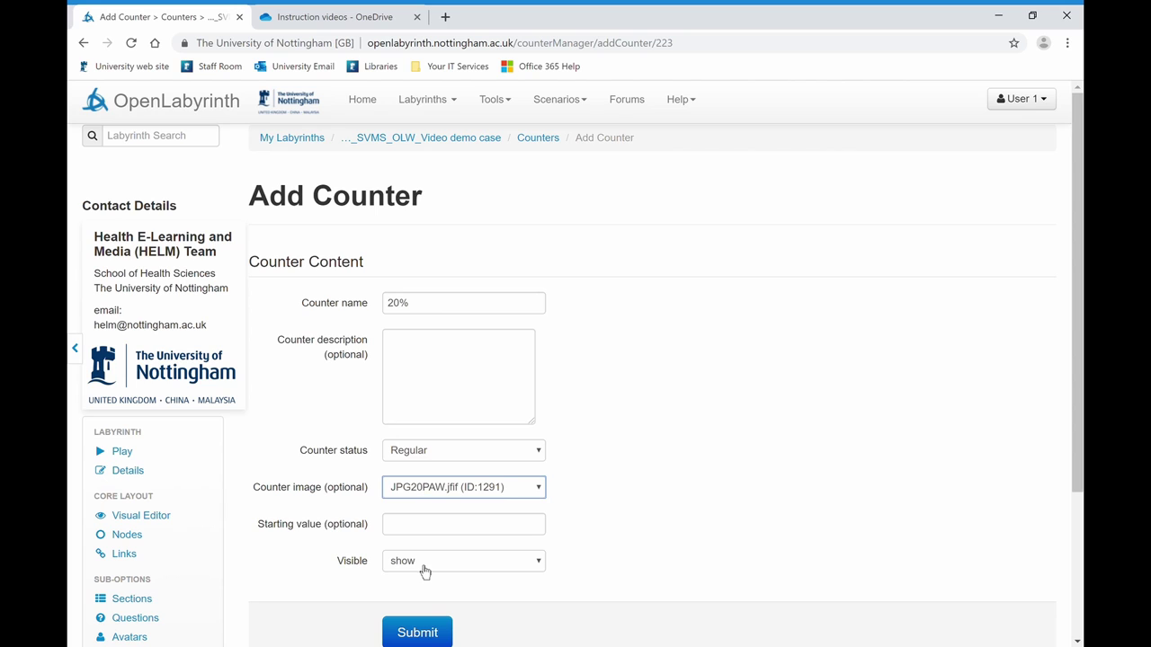
pyautogui.click(423, 634)
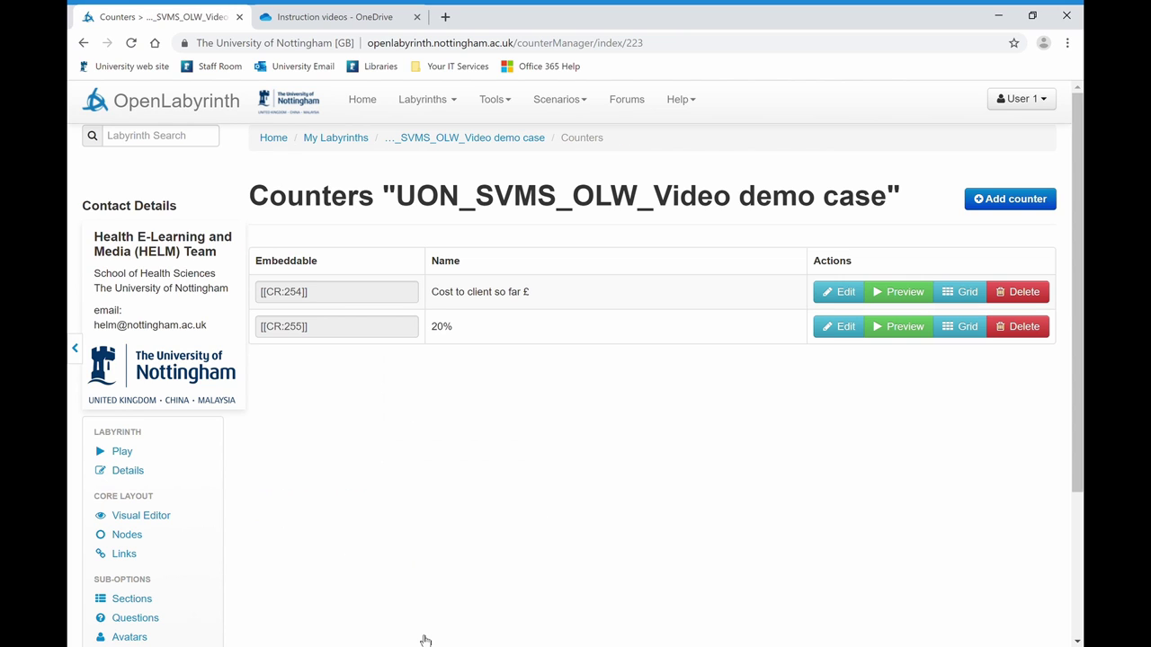
# Add a counter named 60% with the JPG60PAW.jfif counter image
pyautogui.click(998, 199)
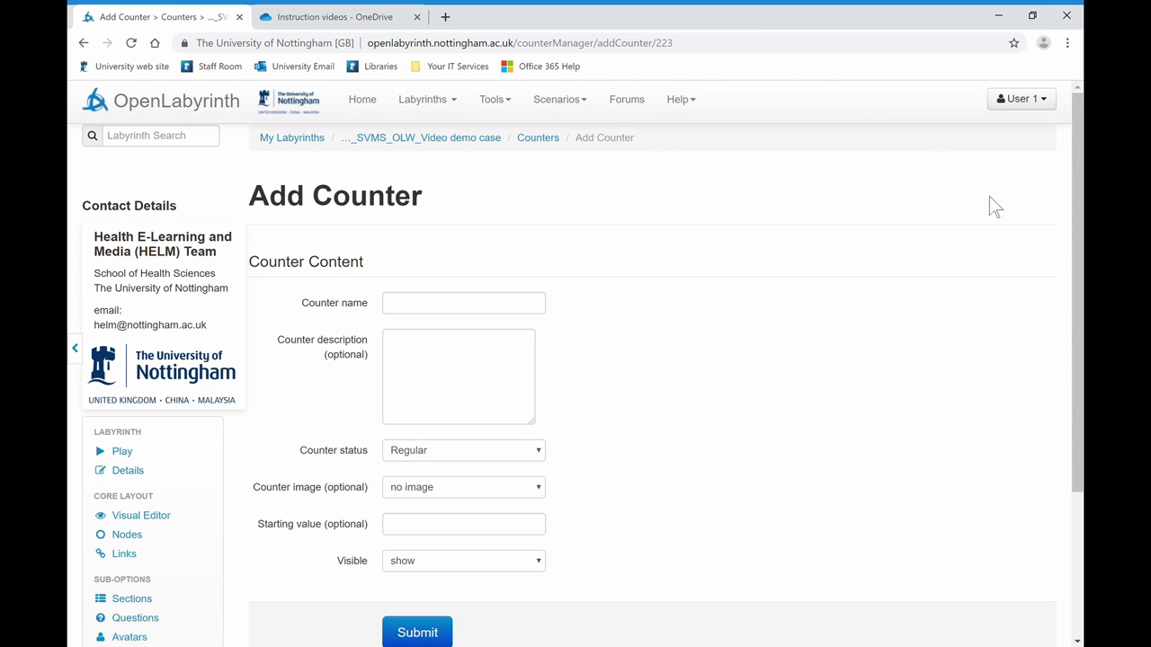
pyautogui.click(512, 304)
pyautogui.write('60%')
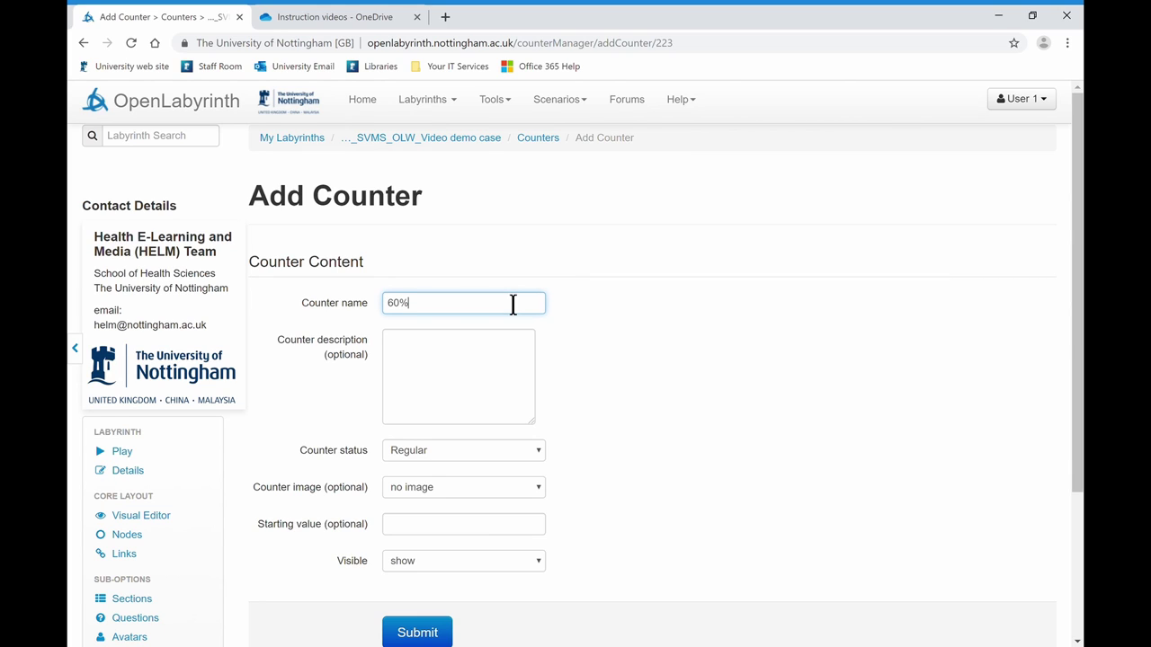
pyautogui.click(486, 490)
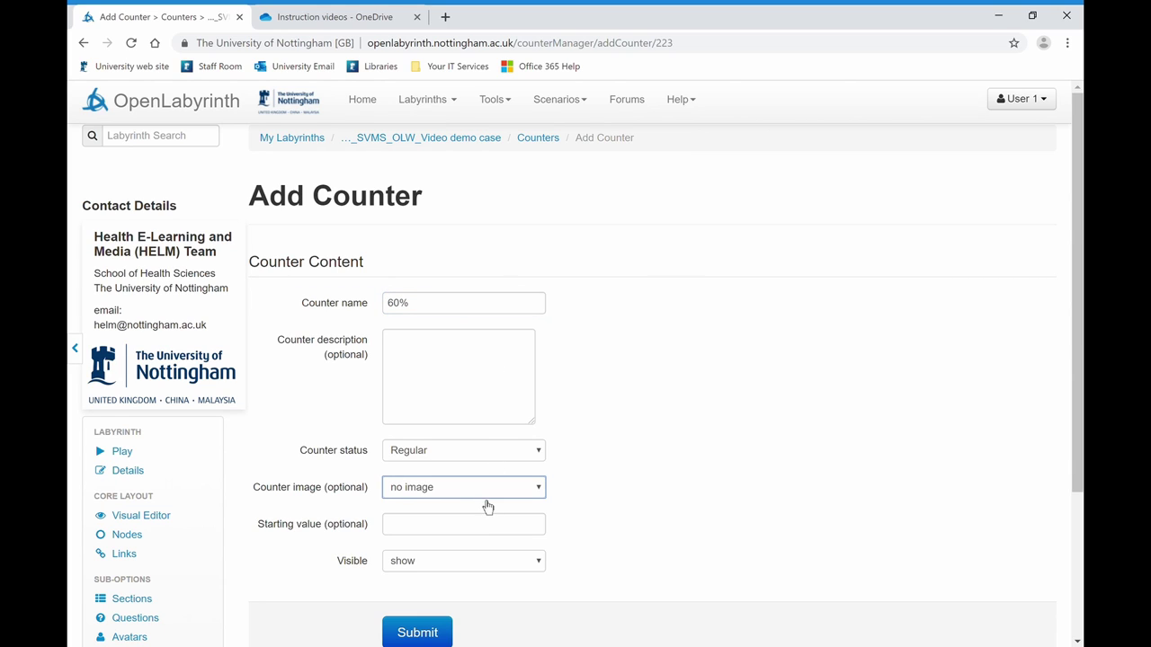
pyautogui.click(462, 584)
pyautogui.click(444, 637)
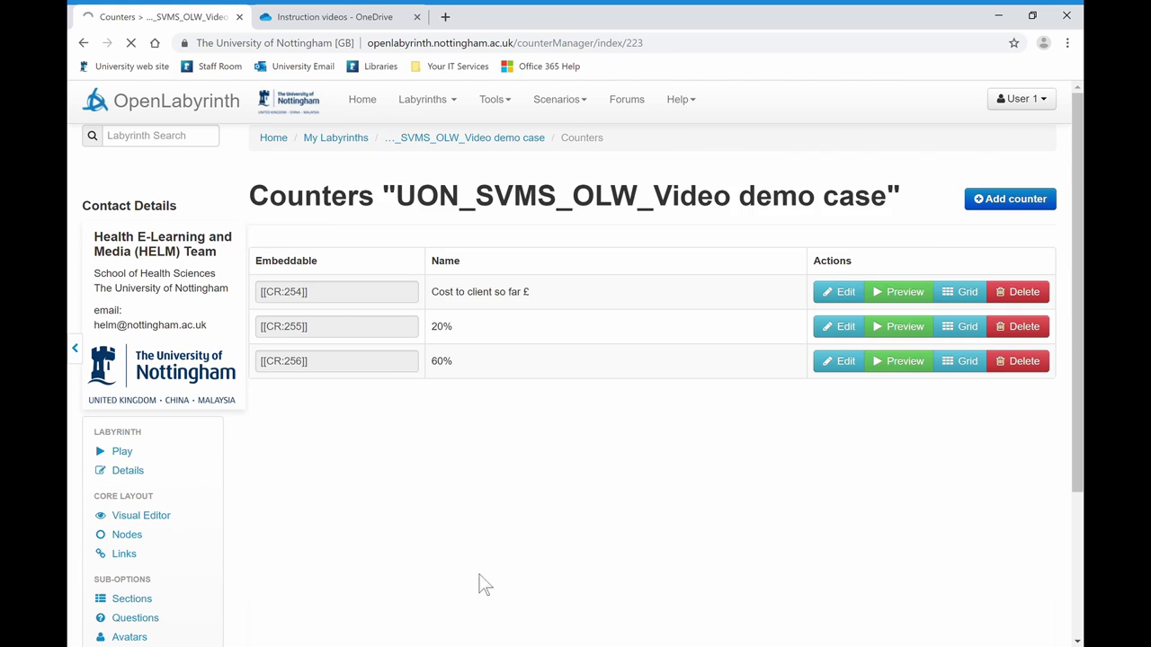
# Add a 100% counter with a paw image, then bring up the 20% counter's node grid
pyautogui.click(993, 207)
pyautogui.click(511, 306)
pyautogui.write('100%')
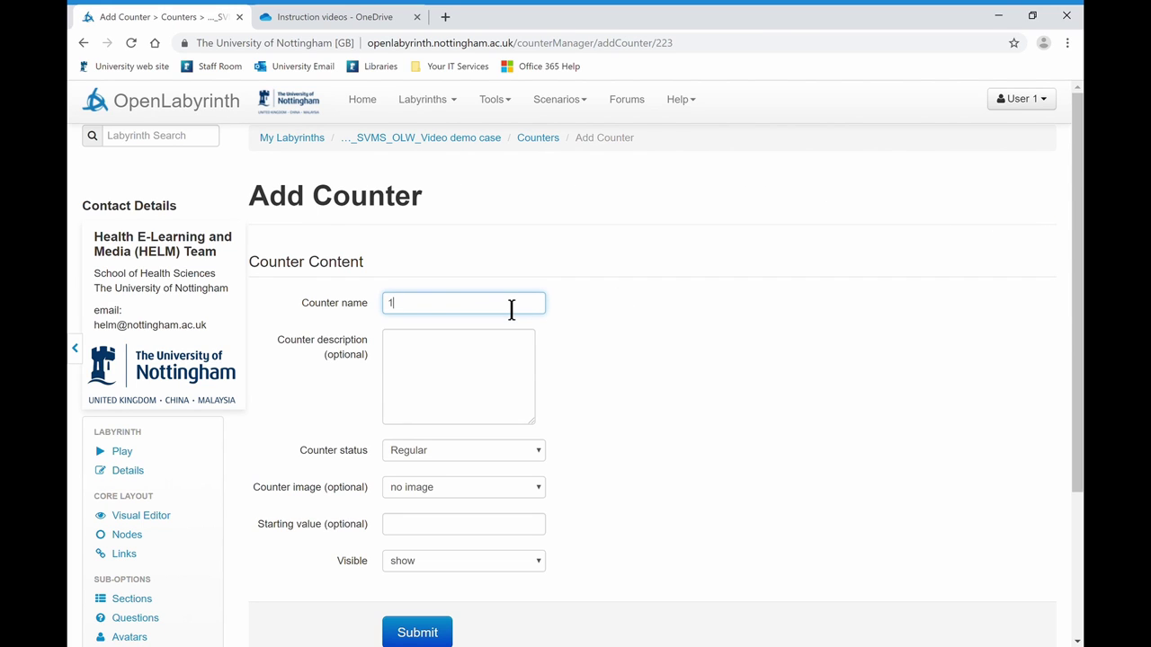
pyautogui.click(497, 491)
pyautogui.press('Down')
pyautogui.click(450, 634)
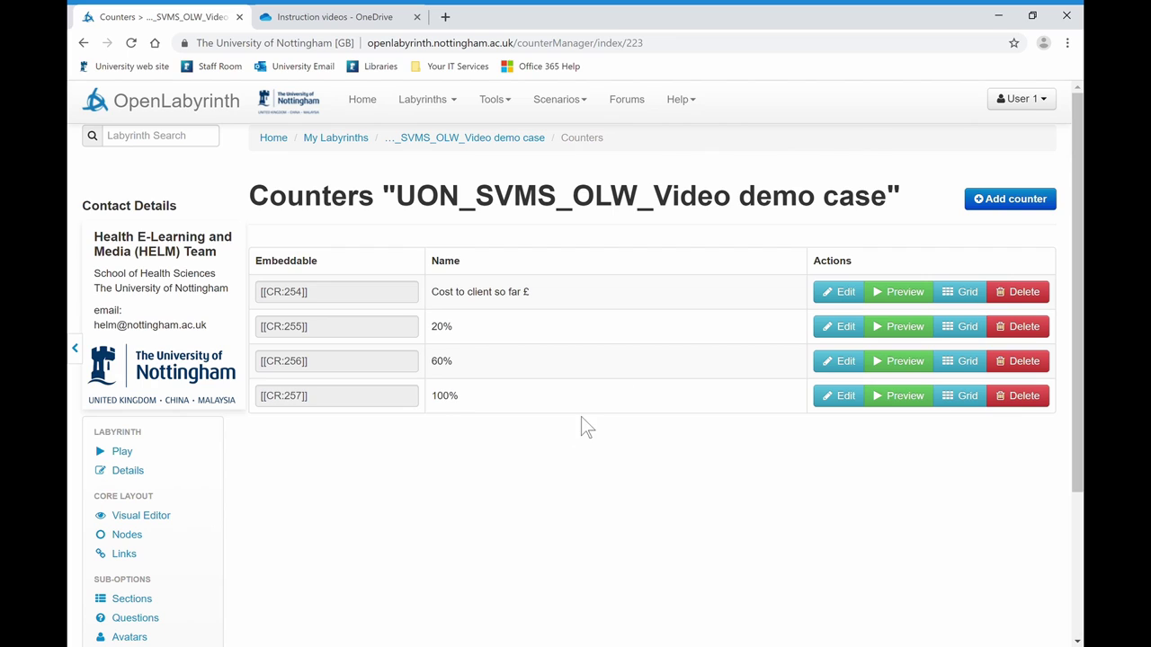
pyautogui.click(968, 327)
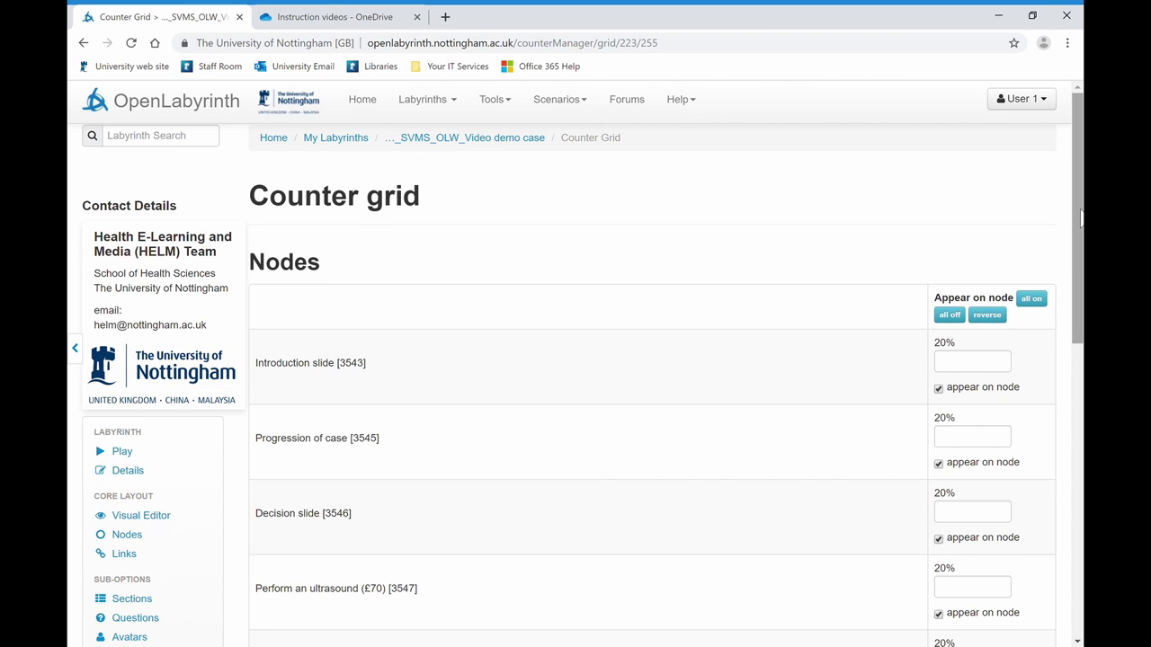
# Reload the Counter Grid with all counters and set 'all off' for the 20% and 60% columns
pyautogui.scroll(-3, 1080, 216)
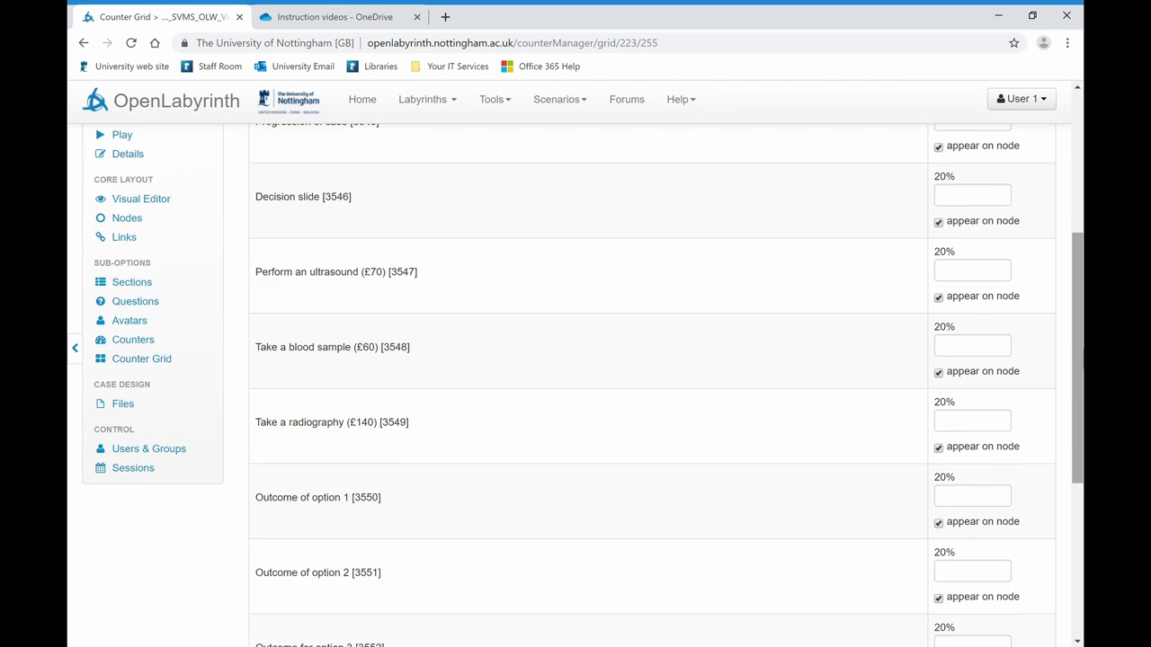
pyautogui.click(143, 362)
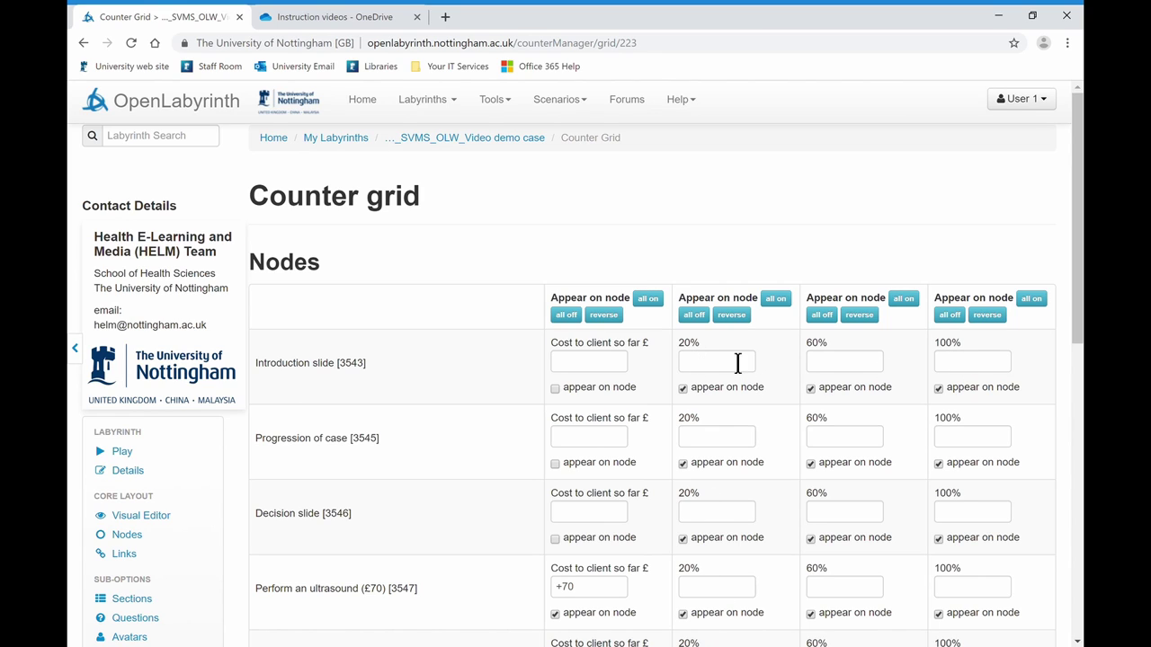
pyautogui.click(695, 315)
pyautogui.click(822, 315)
# Turn 100% off everywhere, tick 20%→Progression, 60%→Outcome, 100%→End and feedback, and save
pyautogui.click(949, 315)
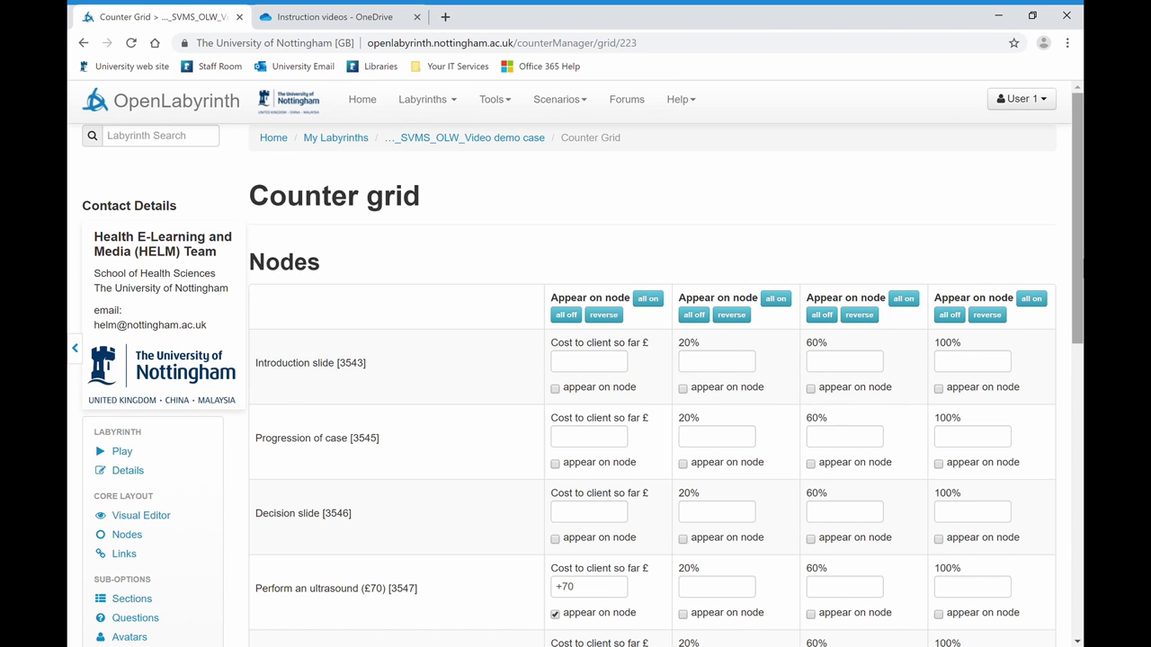
pyautogui.scroll(-3, 575, 251)
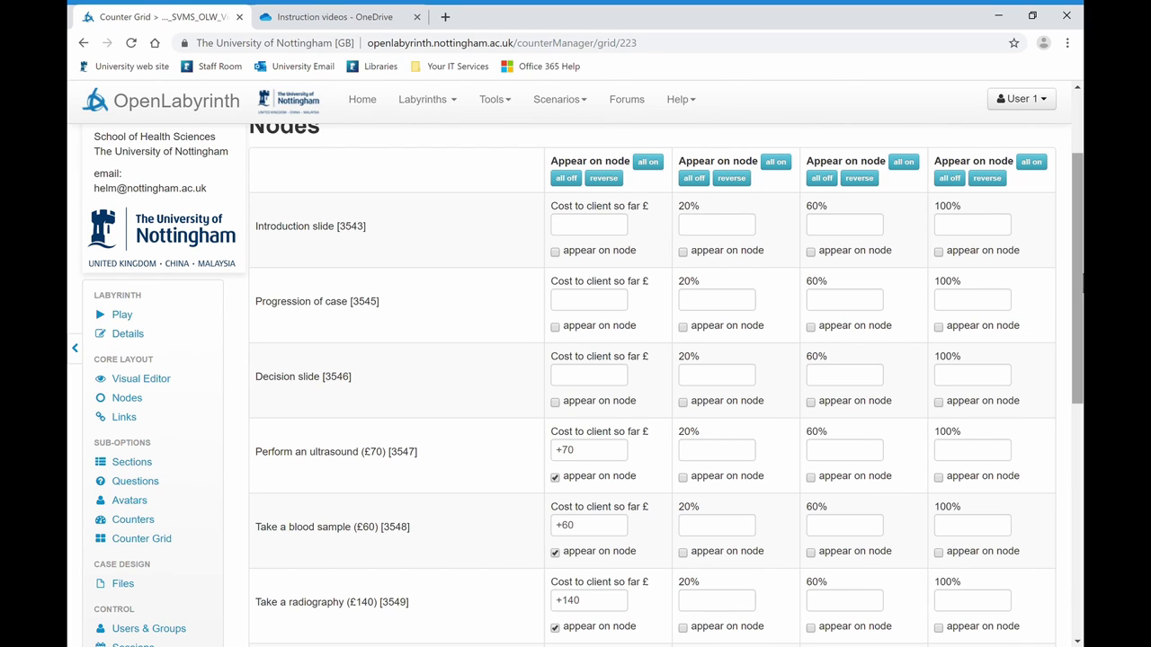
pyautogui.moveTo(1079, 286); pyautogui.dragTo(1078, 301)
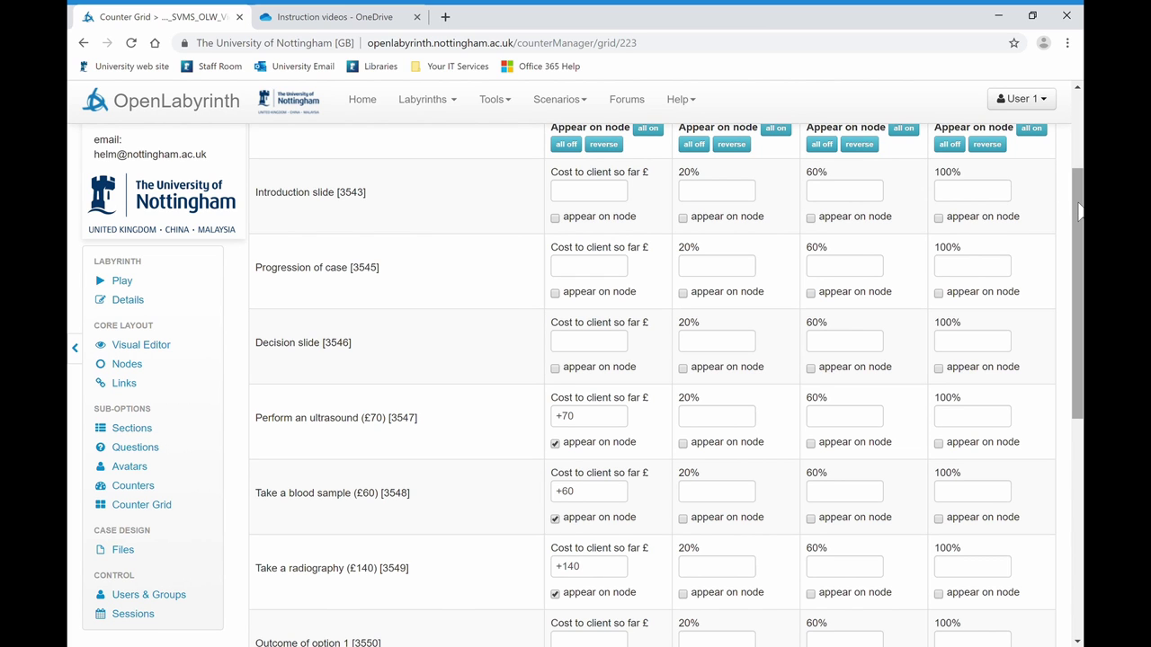
pyautogui.moveTo(1079, 210)
pyautogui.mouseDown()
pyautogui.moveTo(1079, 315)
pyautogui.moveTo(1079, 199)
pyautogui.mouseUp()
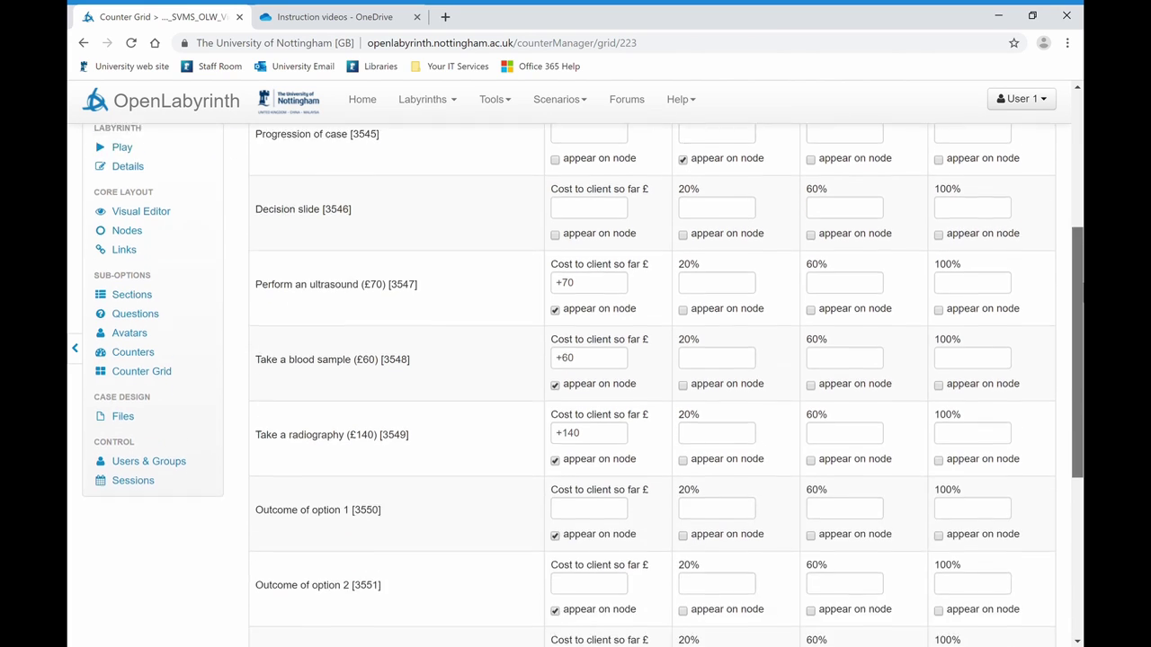
pyautogui.scroll(-5, 1068, 393)
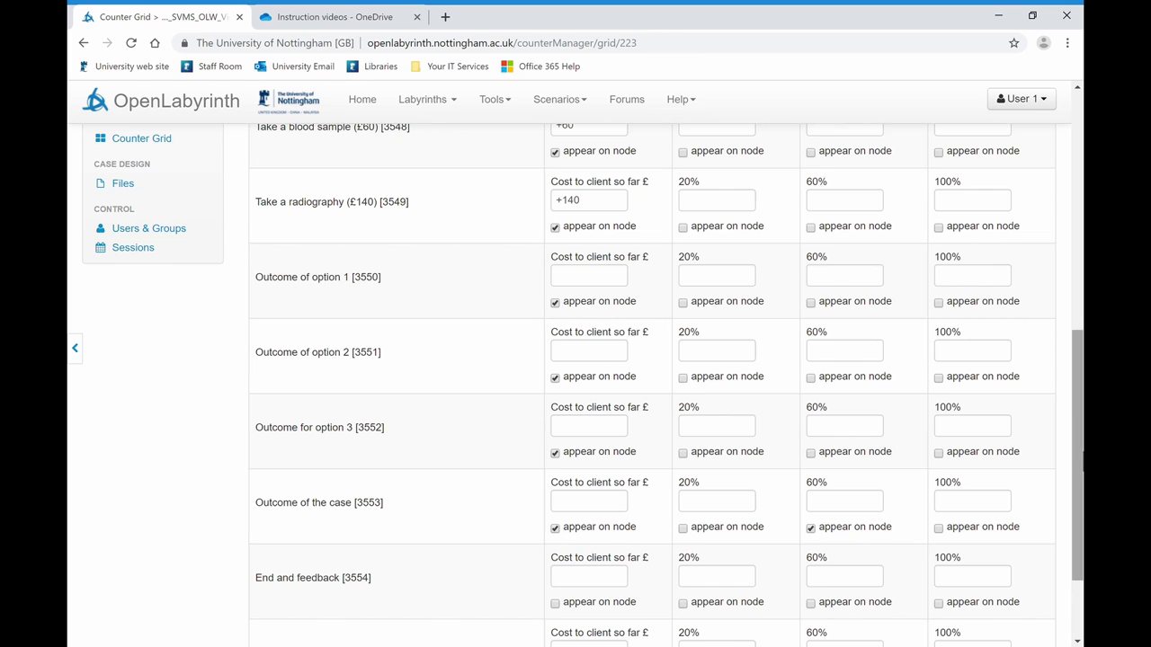
pyautogui.scroll(-3, 1014, 522)
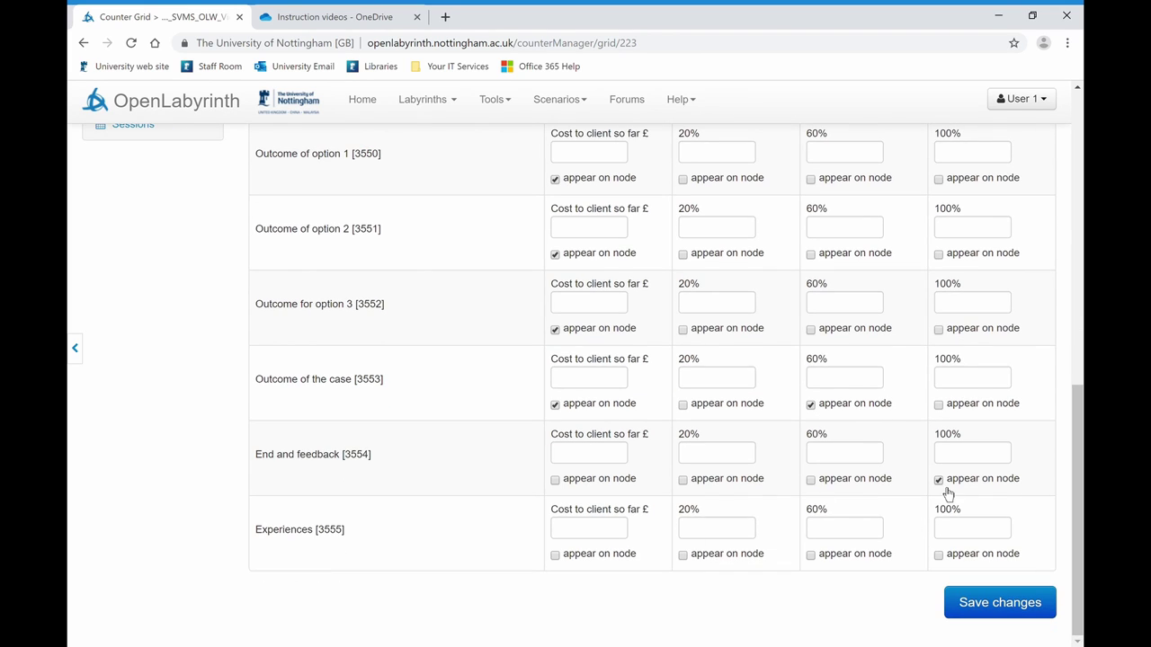
pyautogui.click(964, 612)
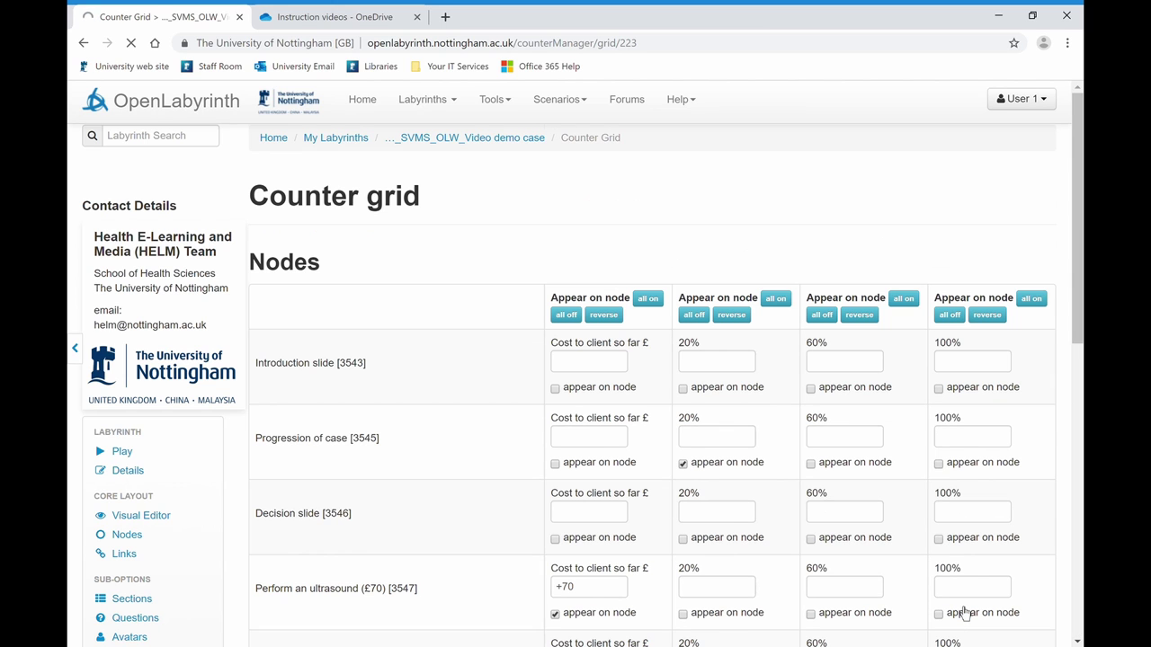
# Play the case via Progression, Decision slide, blood sample and Outcome of option 2 to Outcome of the case
pyautogui.click(133, 451)
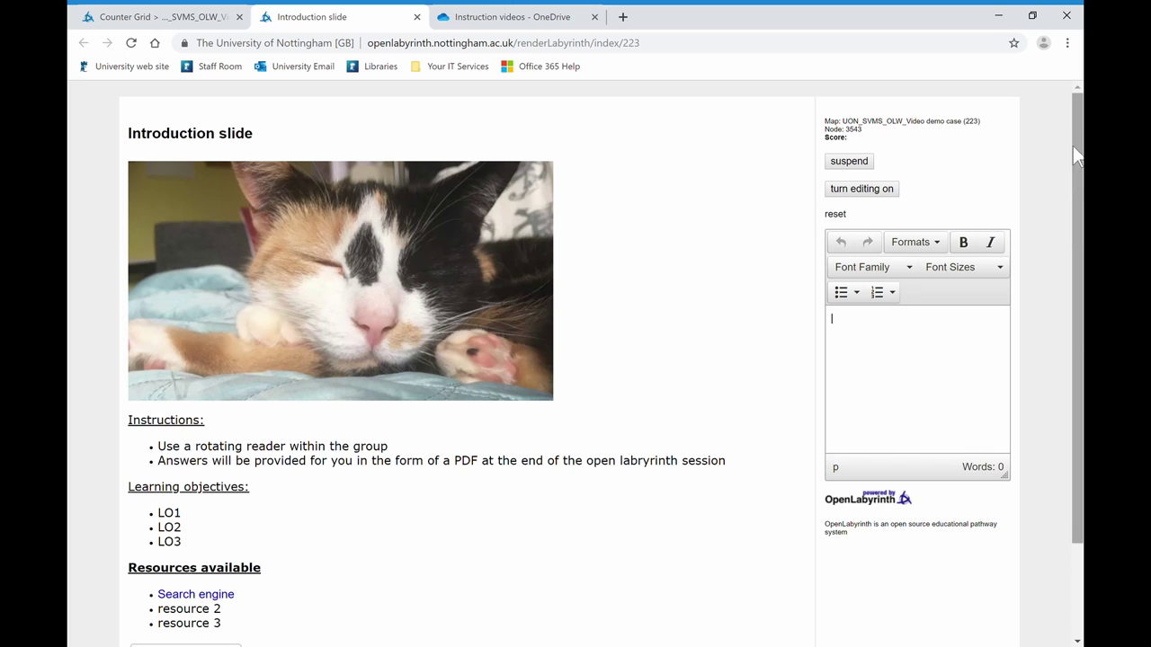
pyautogui.moveTo(1082, 343); pyautogui.dragTo(1082, 436)
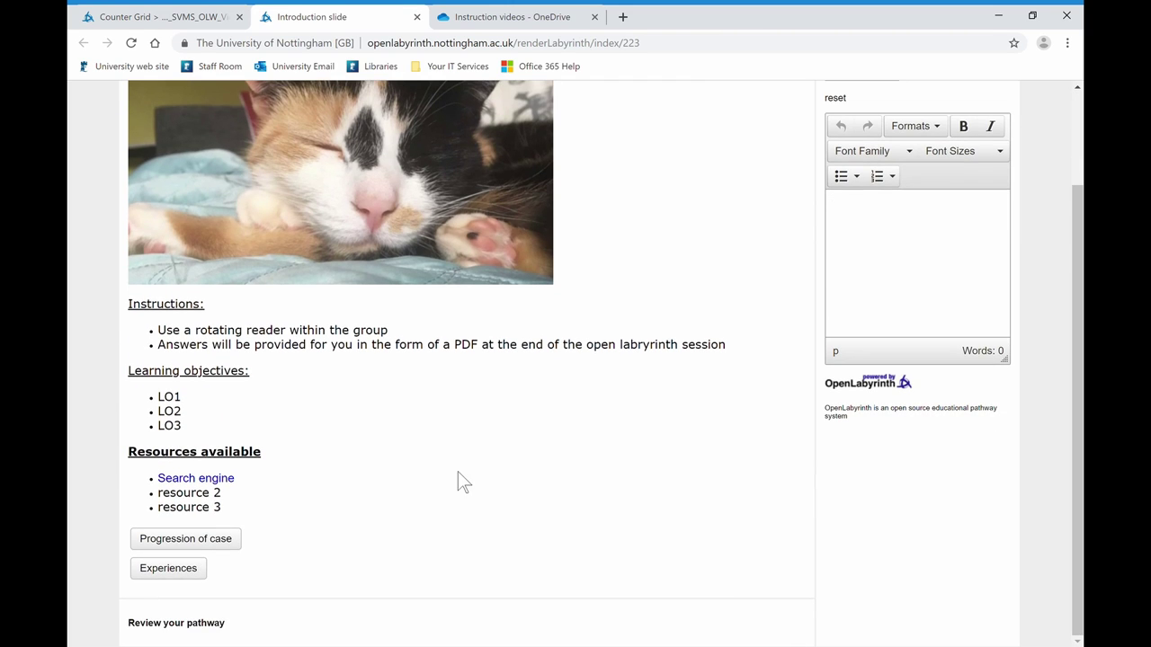
pyautogui.click(223, 546)
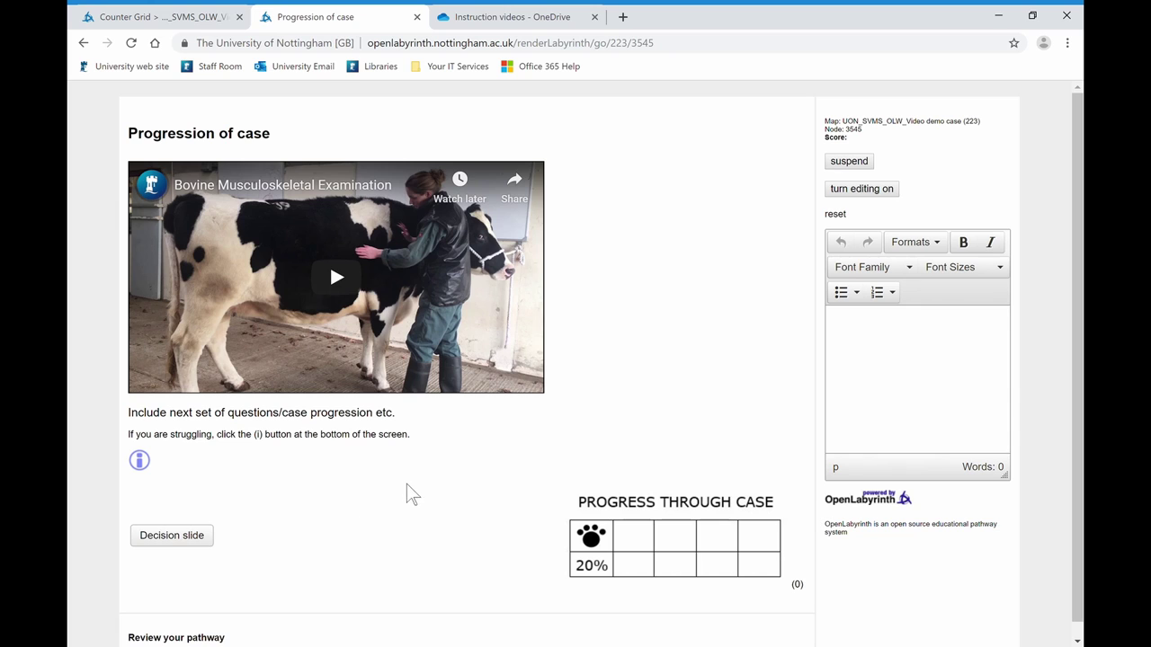
pyautogui.click(207, 539)
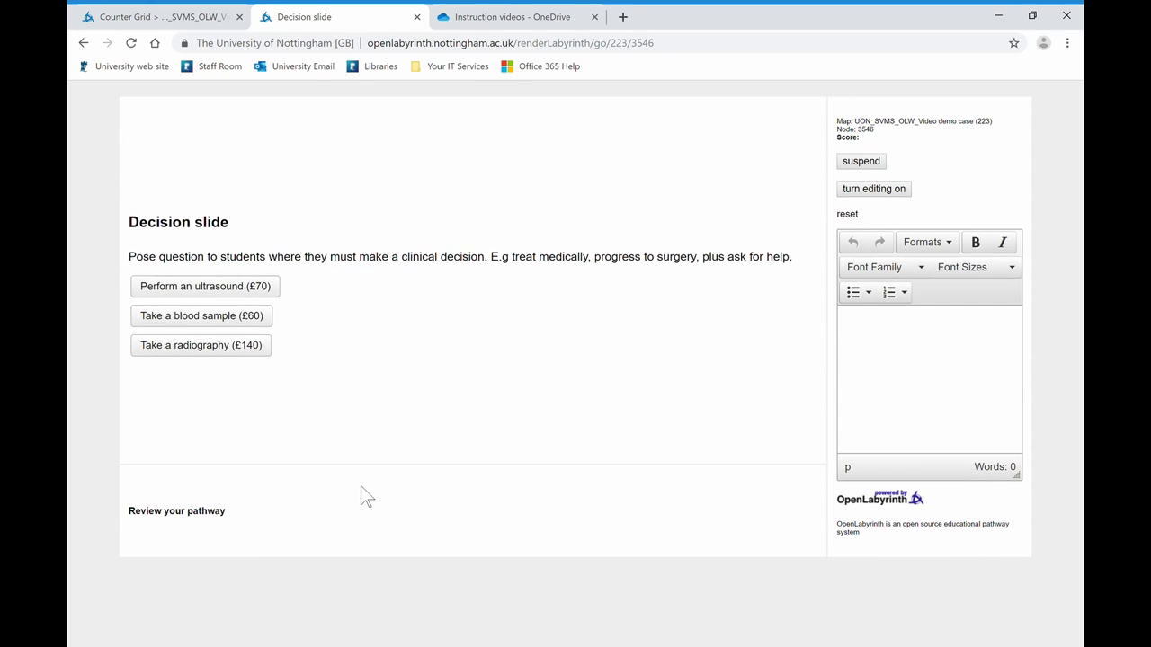
pyautogui.click(256, 320)
pyautogui.click(216, 308)
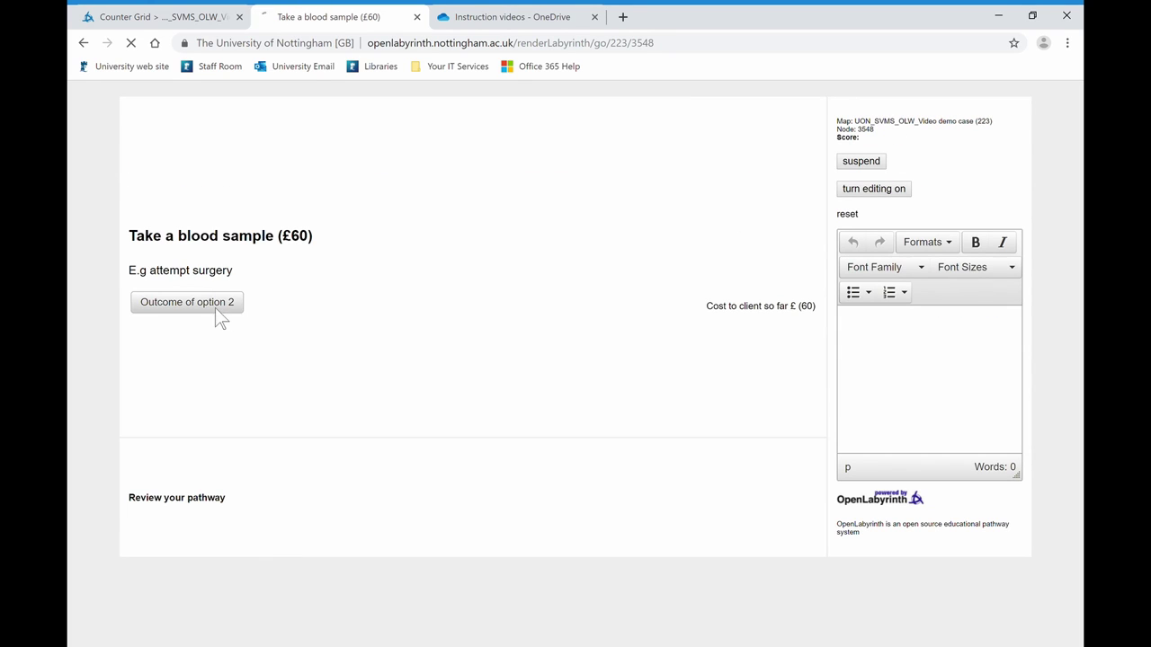
pyautogui.click(223, 317)
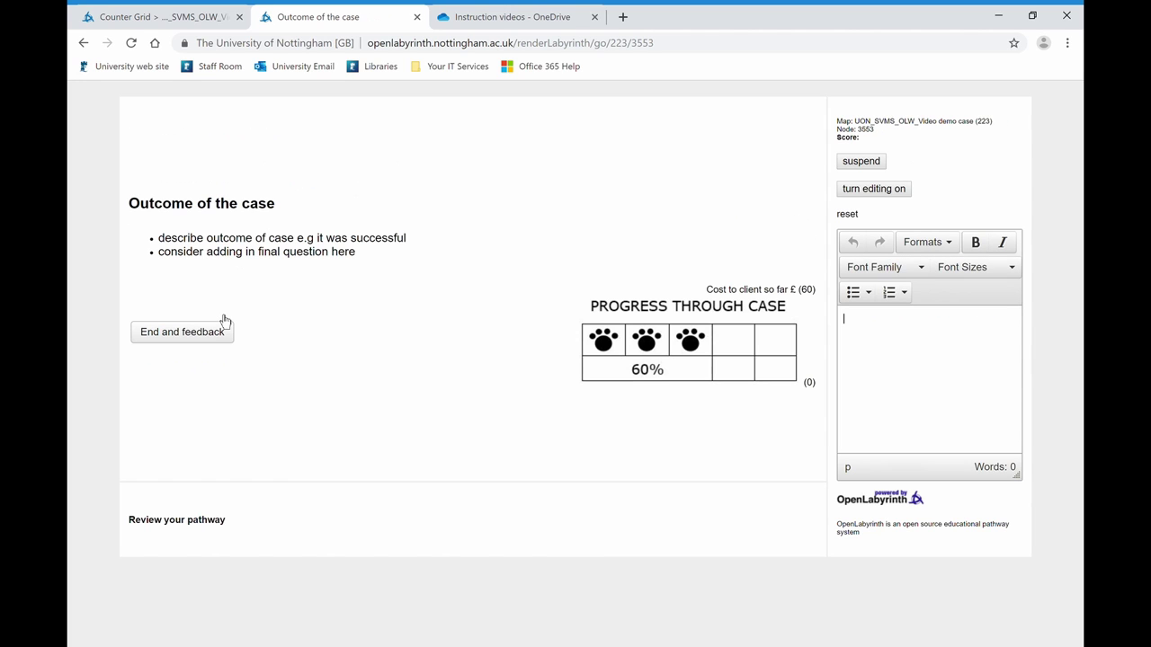